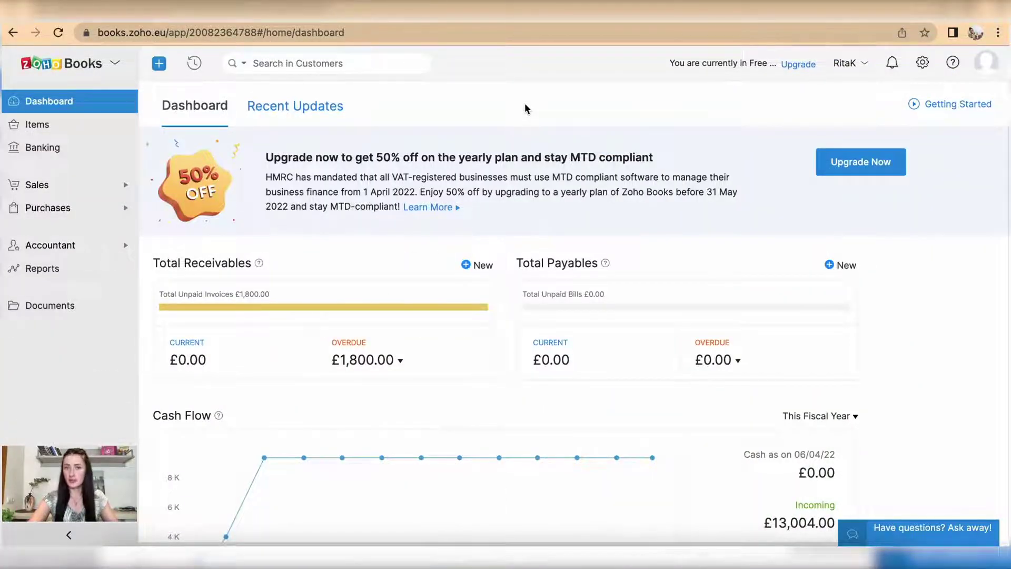
# Open the Chart of Accounts under Accountant and start a new account
pyautogui.click(75, 246)
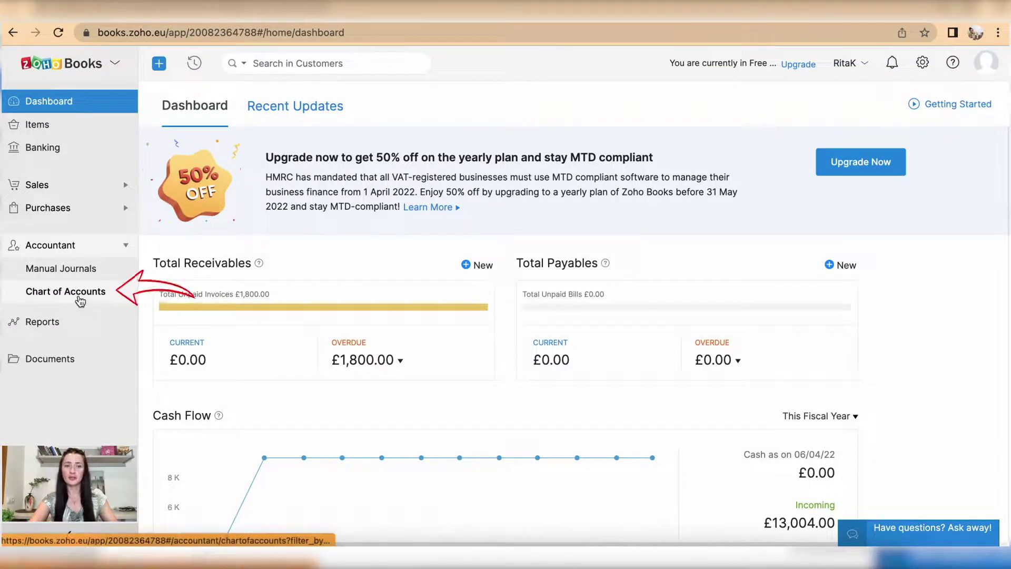
pyautogui.click(80, 295)
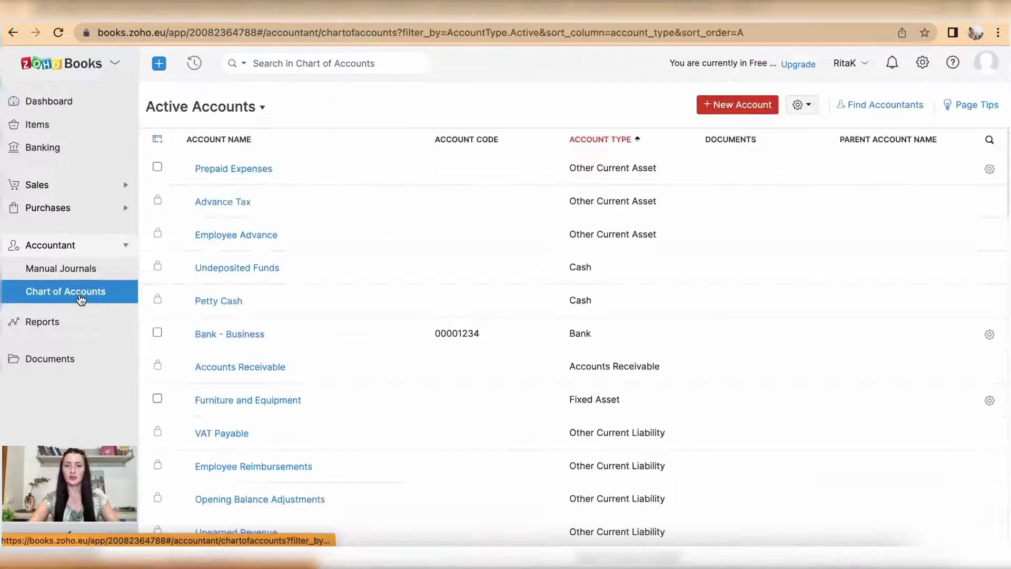
pyautogui.click(743, 105)
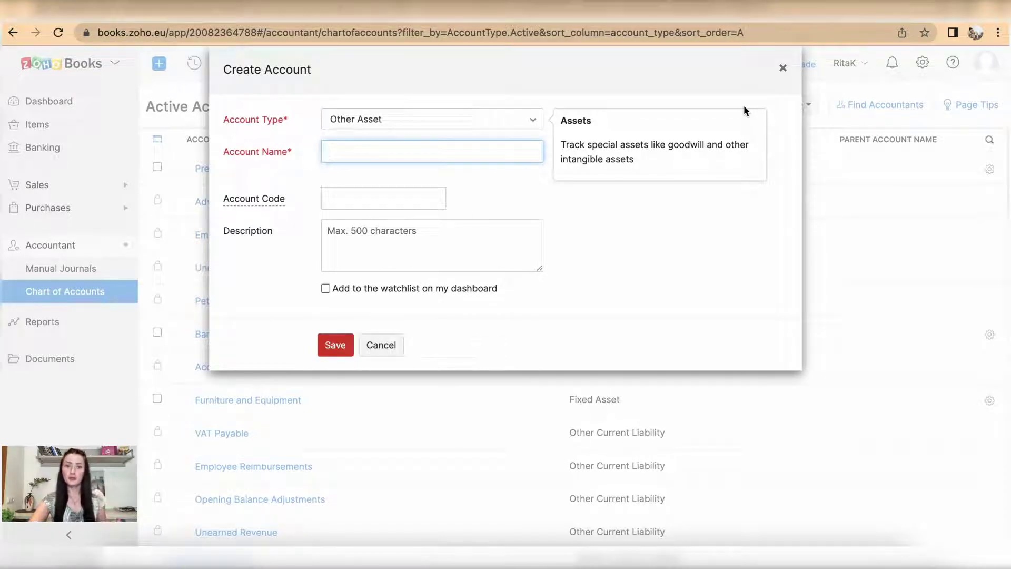
# Try Income and then Expense as the new account's type
pyautogui.click(532, 121)
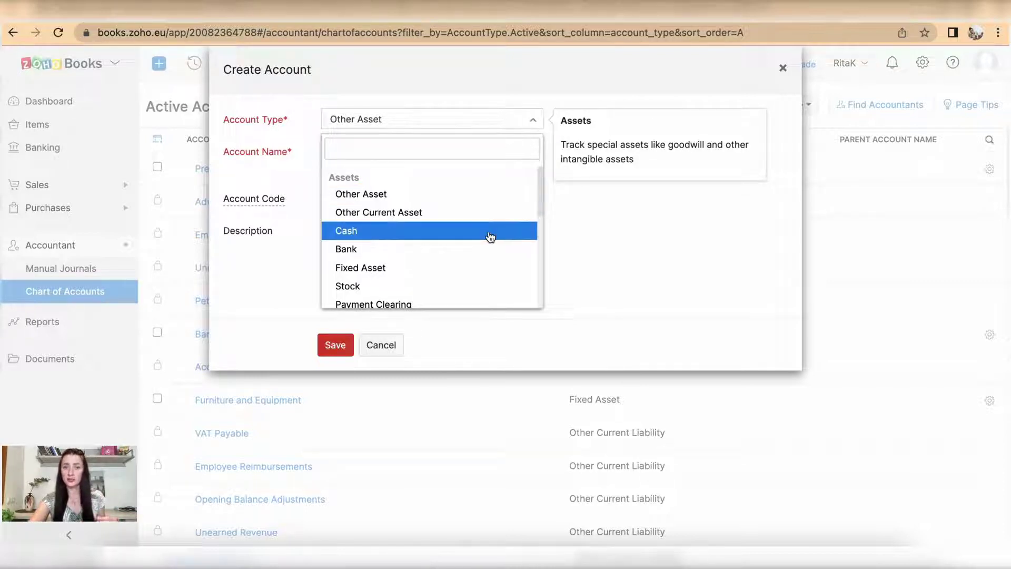
pyautogui.scroll(-5, 487, 235)
pyautogui.scroll(-3, 489, 235)
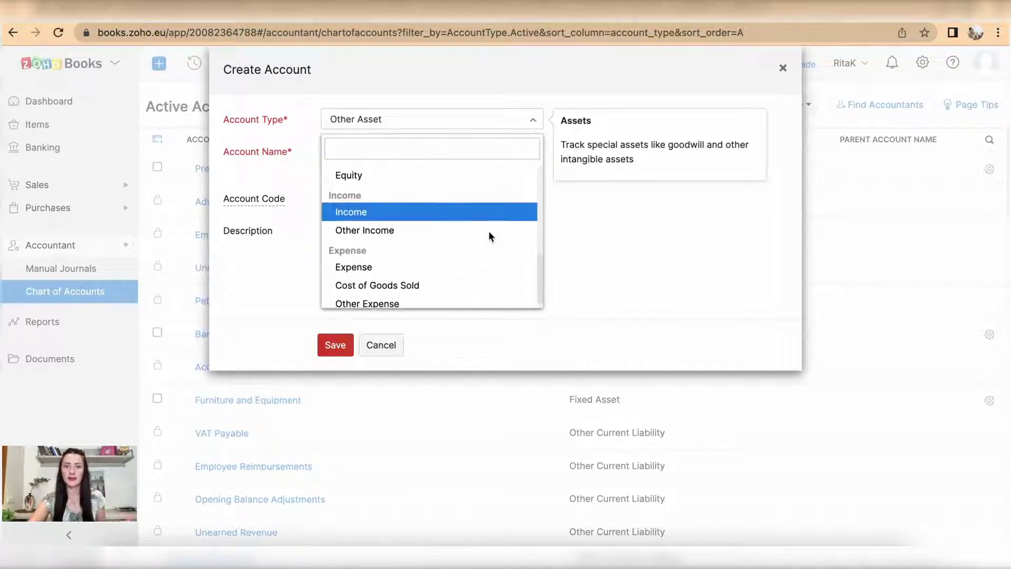
pyautogui.click(444, 216)
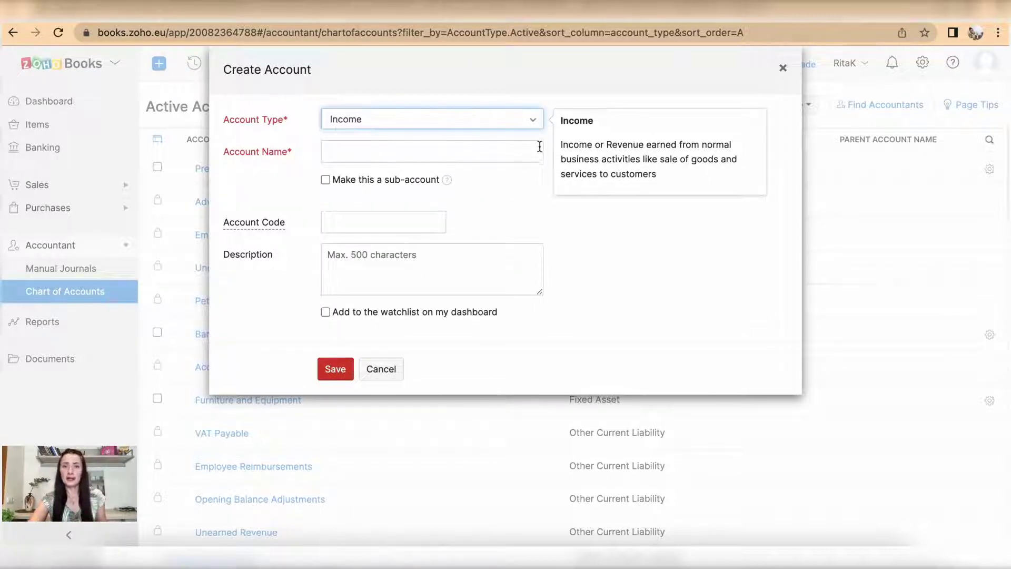
pyautogui.click(533, 120)
pyautogui.scroll(-2, 514, 215)
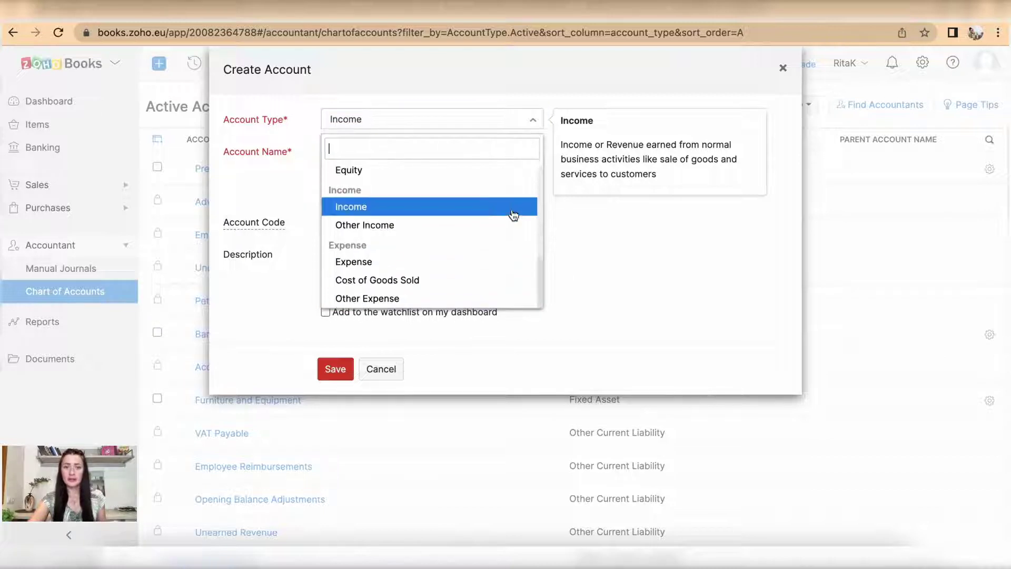
pyautogui.click(405, 262)
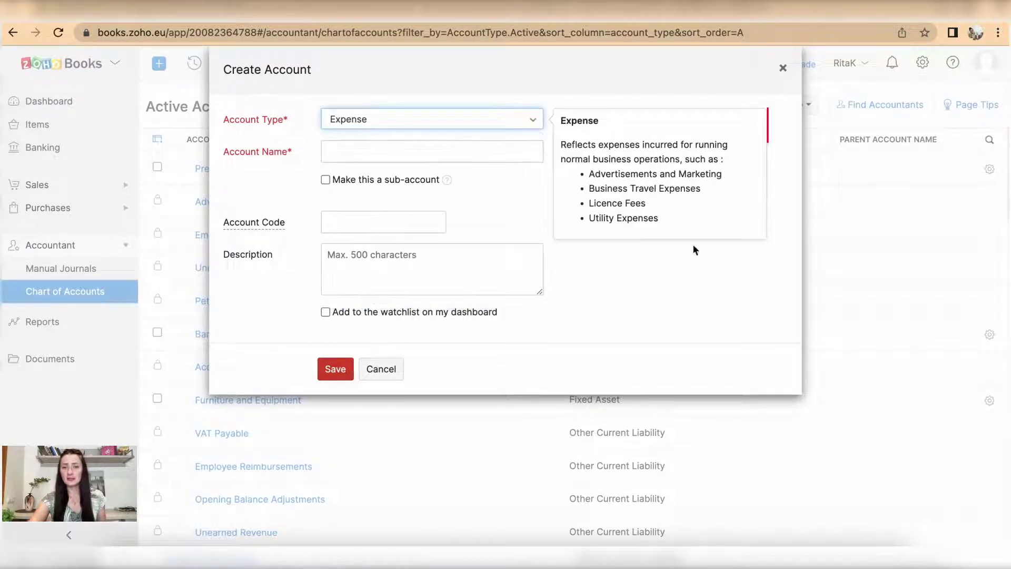
# Try Cost of Goods Sold, then settle on Other Expense as the account type
pyautogui.click(534, 126)
pyautogui.scroll(-1, 473, 245)
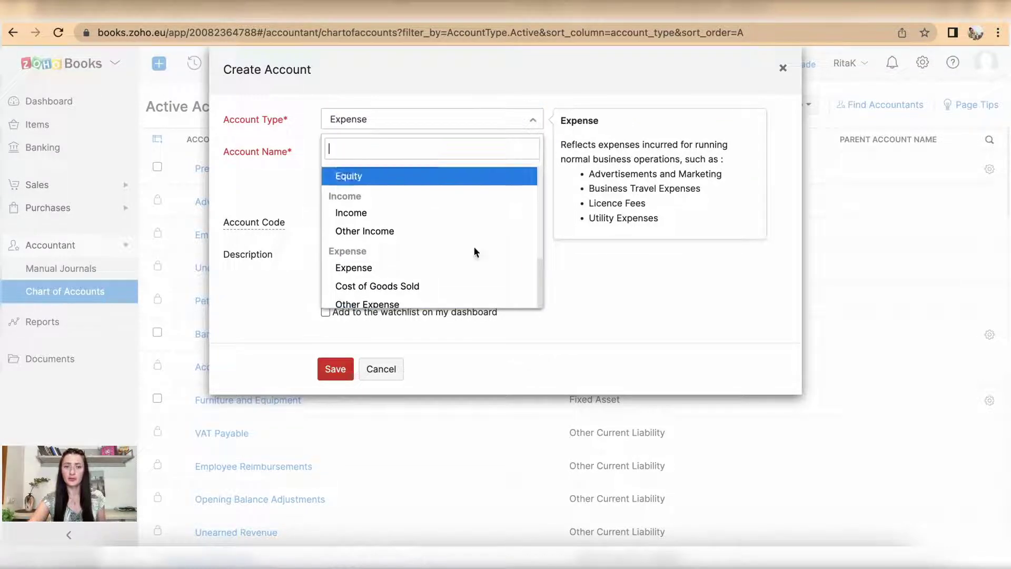
pyautogui.click(435, 283)
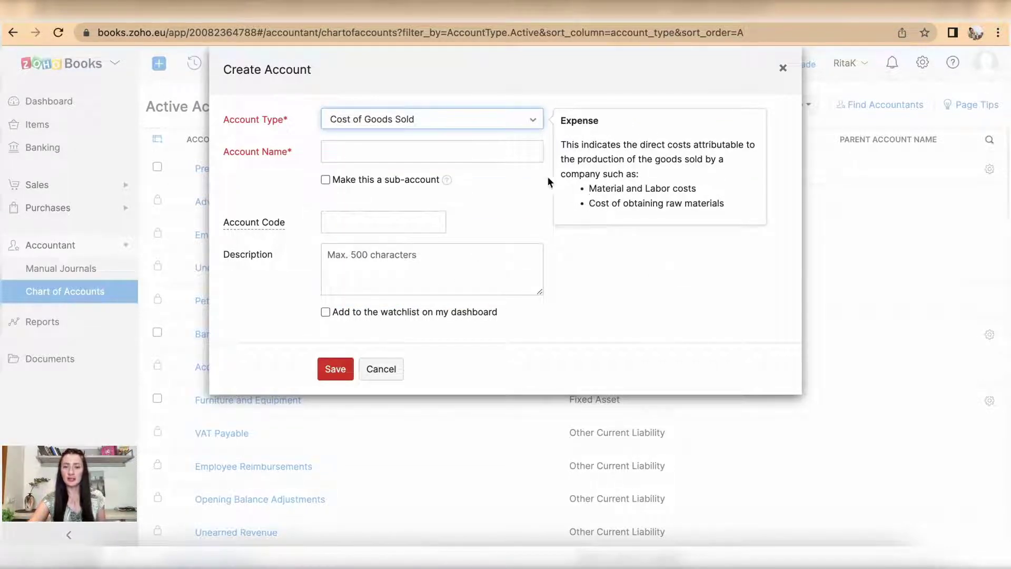
pyautogui.click(533, 120)
pyautogui.scroll(-1, 478, 247)
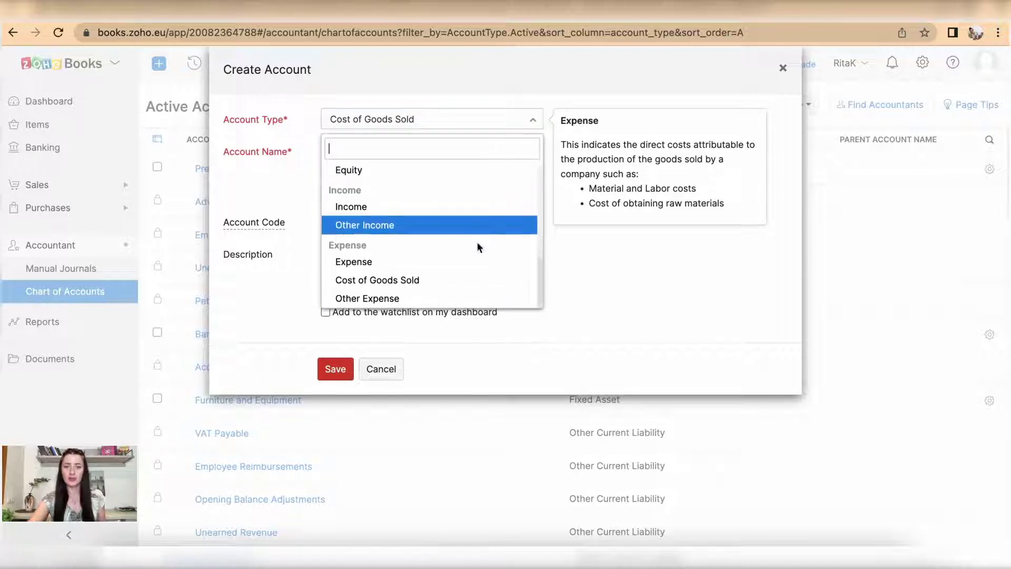
pyautogui.click(415, 298)
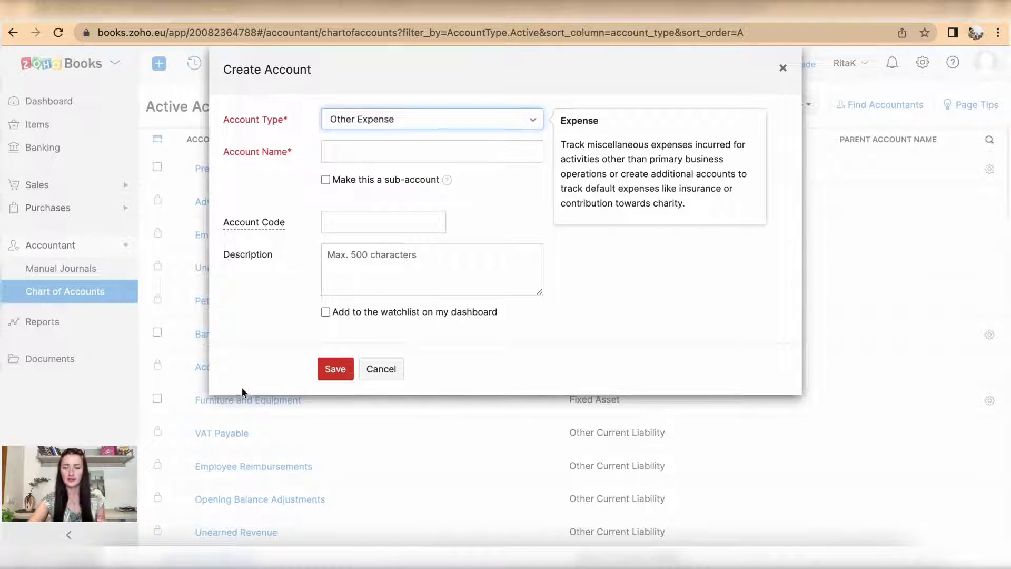
pyautogui.click(535, 120)
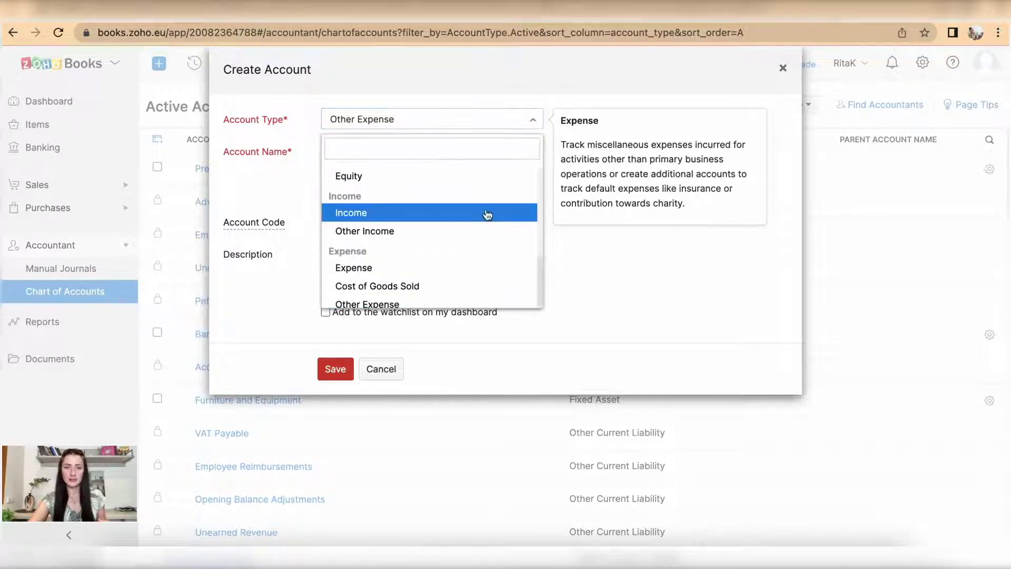
# Make it an Income account named 'Sales - Book', marked as a sub-account
pyautogui.click(472, 219)
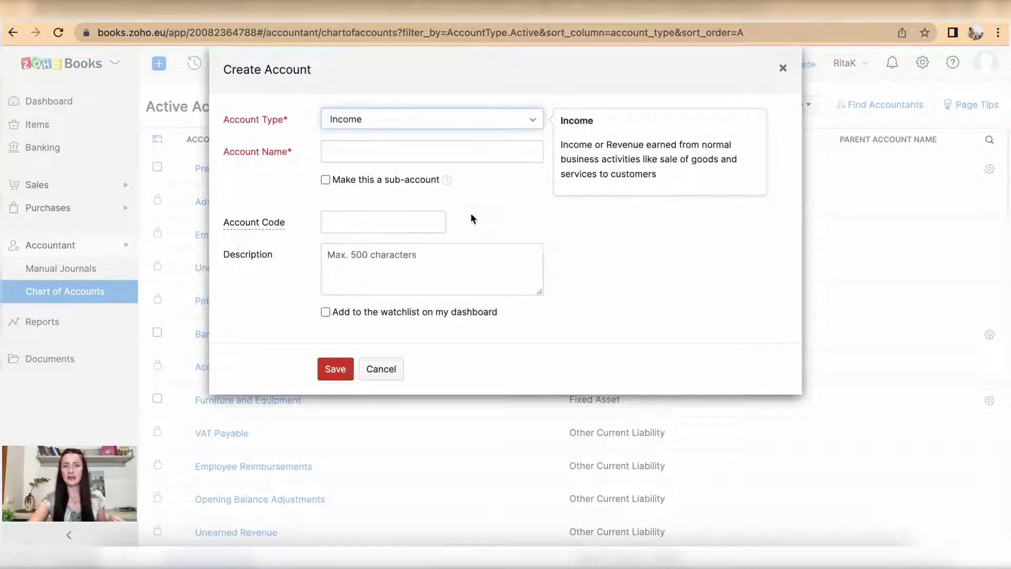
pyautogui.click(372, 151)
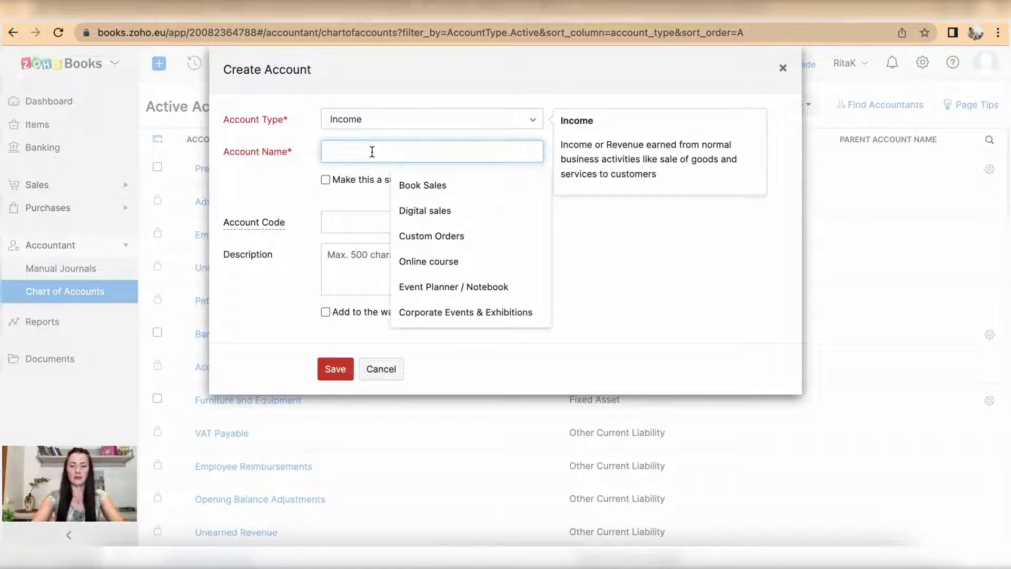
pyautogui.write('Sales - Book')
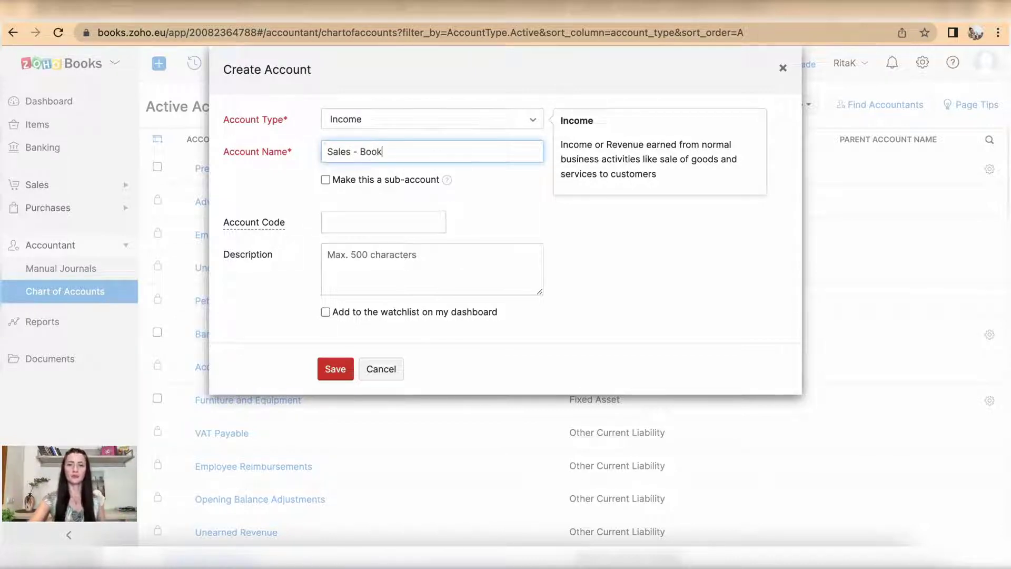
pyautogui.click(325, 180)
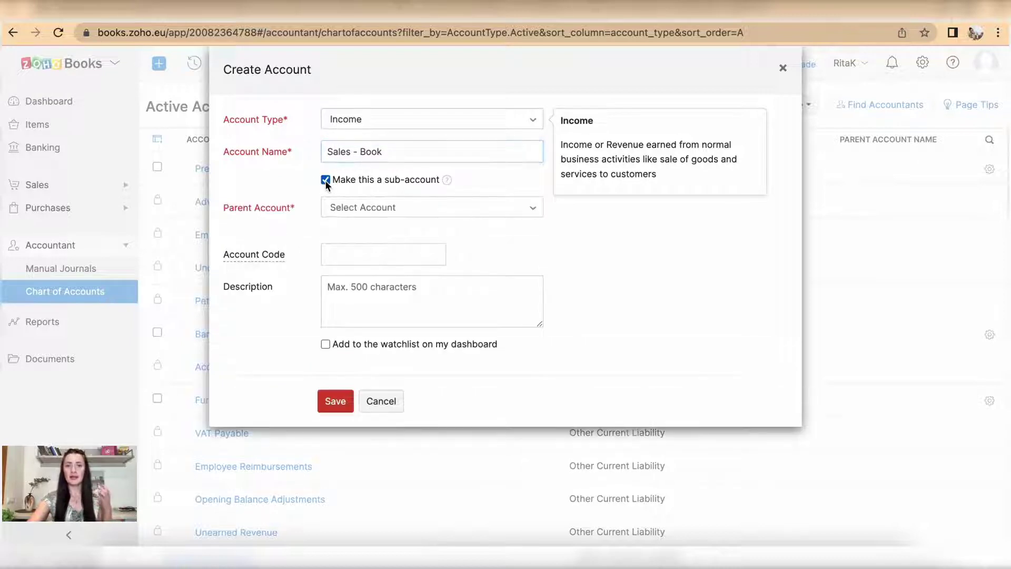
pyautogui.click(374, 220)
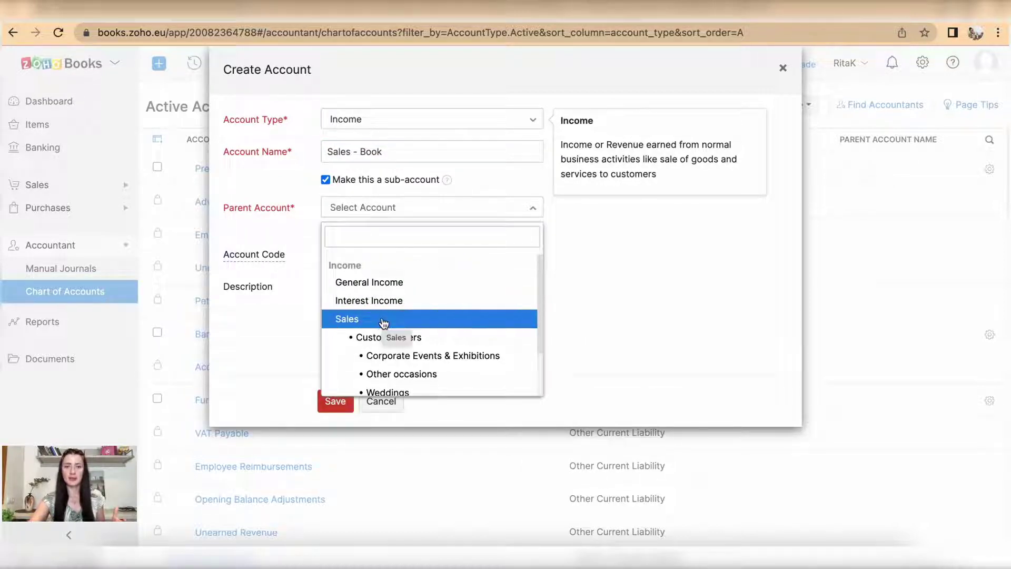
pyautogui.scroll(-1, 384, 324)
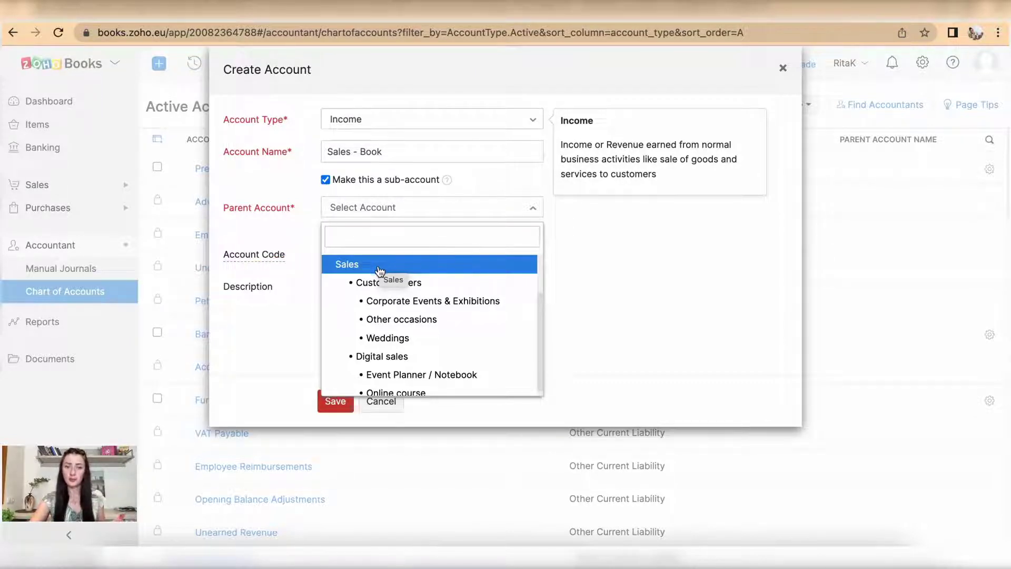
# Pick Digital sales as parent, then change the parent account to Sales
pyautogui.click(399, 358)
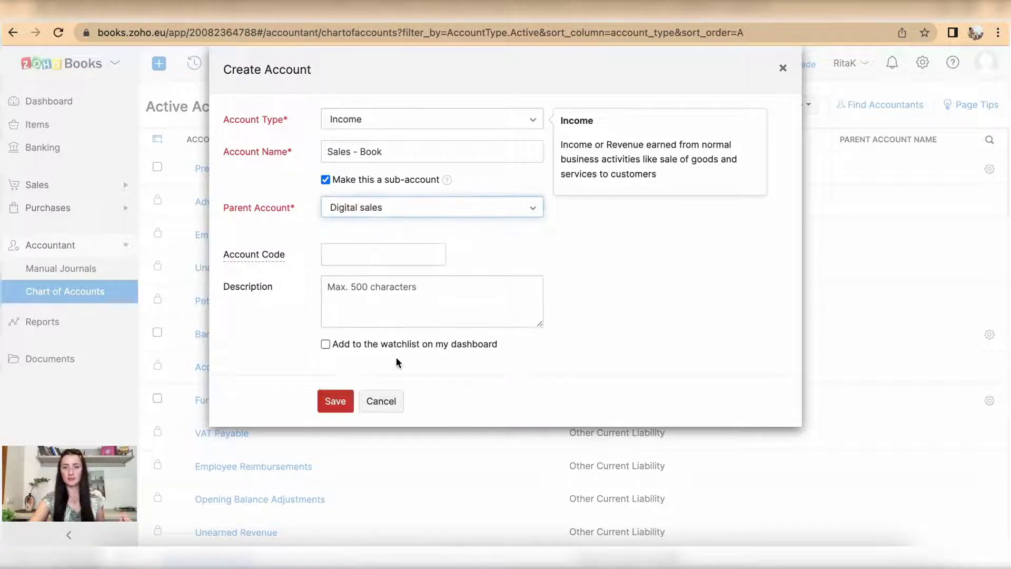
pyautogui.click(402, 215)
pyautogui.scroll(1, 417, 350)
pyautogui.scroll(-2, 419, 348)
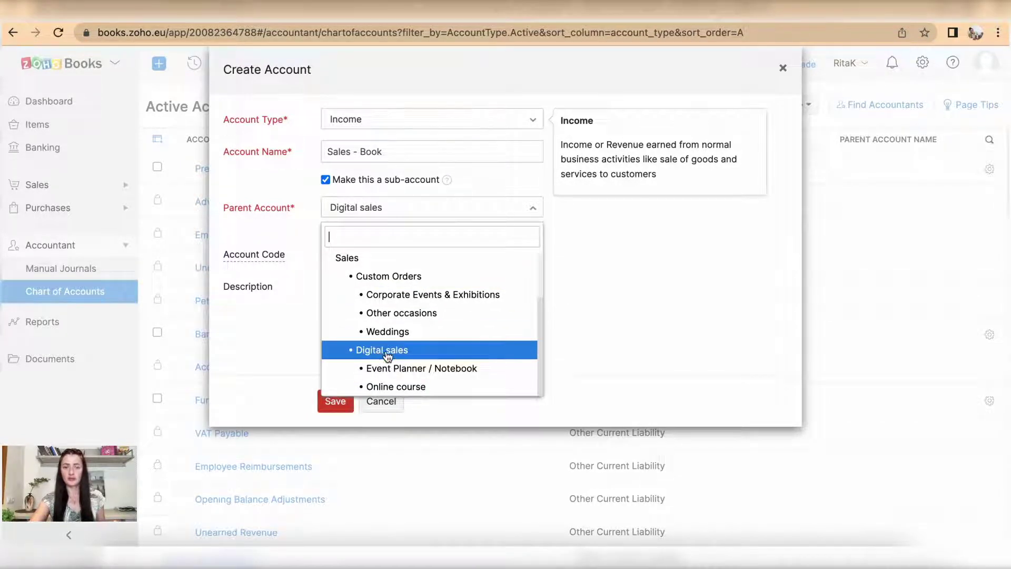
pyautogui.scroll(1, 377, 263)
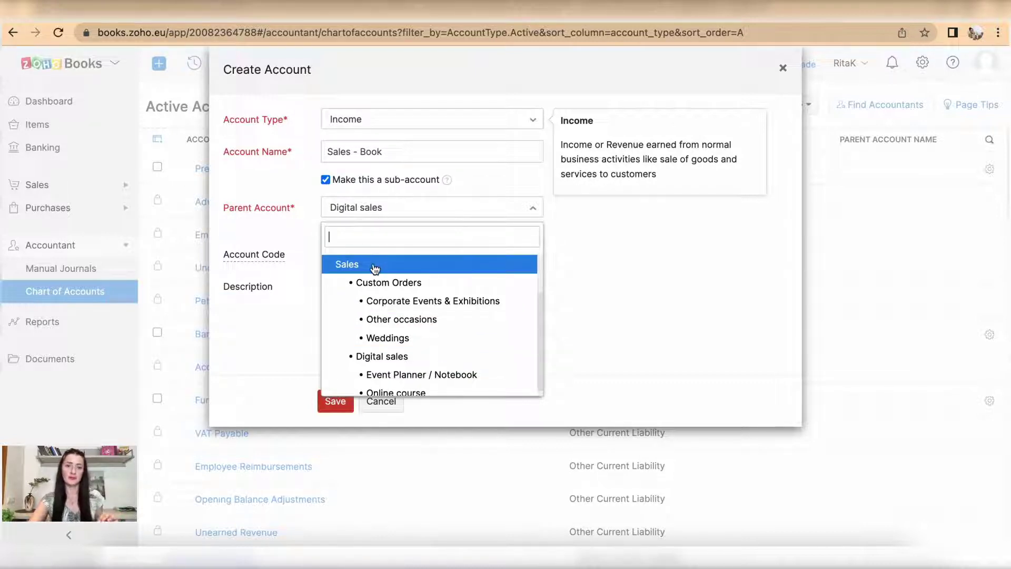
pyautogui.click(375, 271)
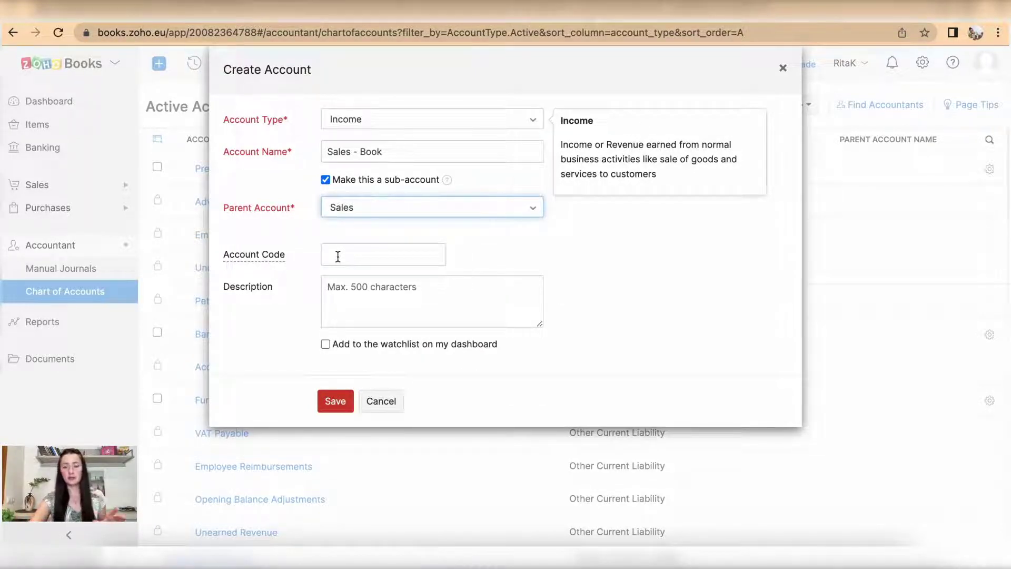
# Leave account code and description blank and save the Sales - Book account
pyautogui.click(349, 253)
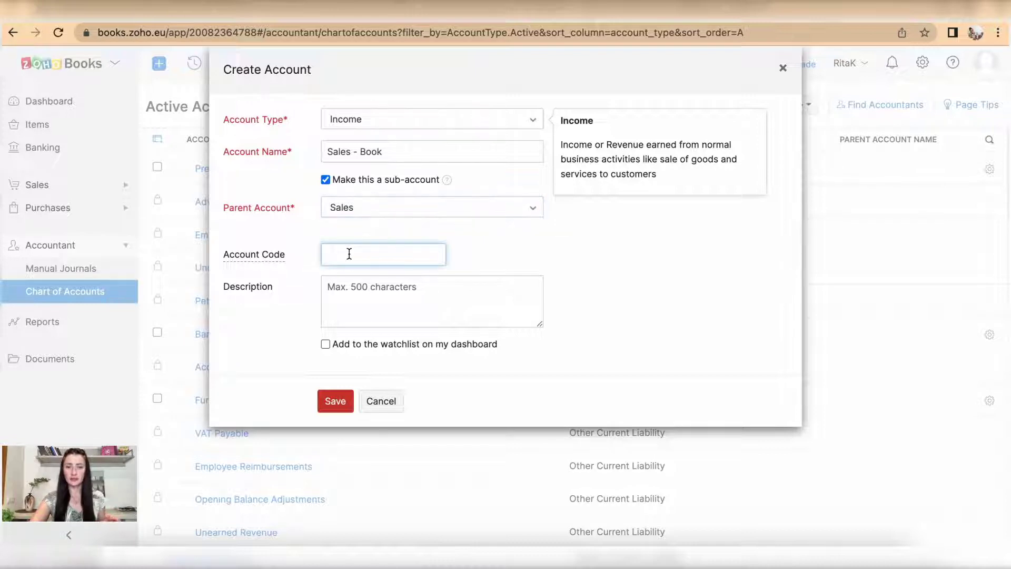
pyautogui.click(366, 293)
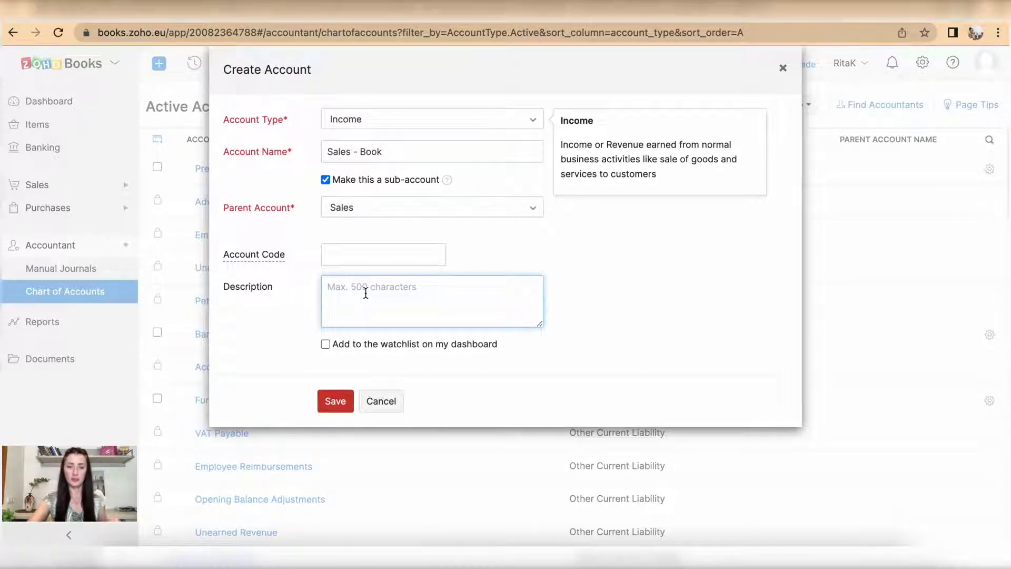
pyautogui.click(337, 408)
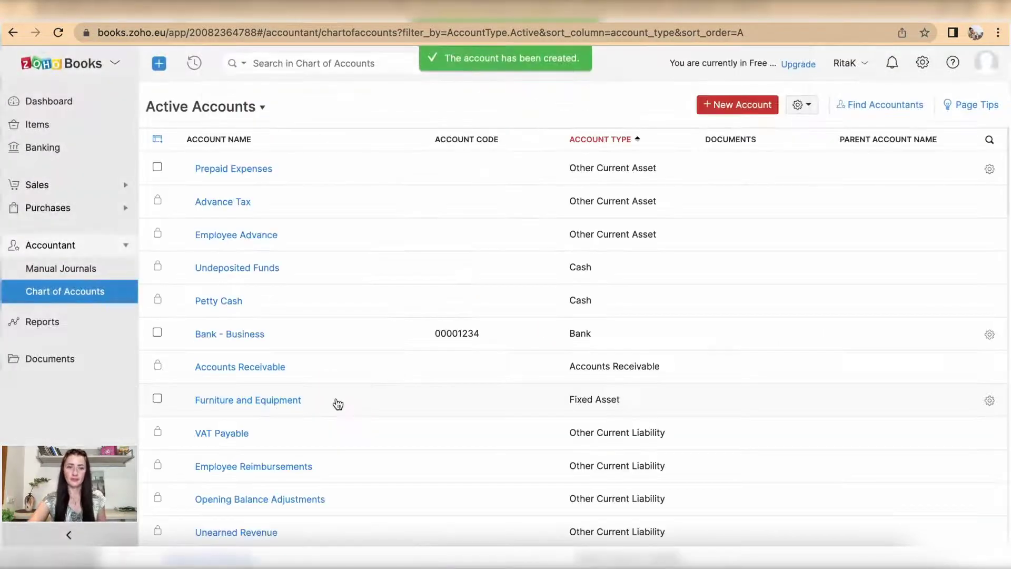
# Open the Sales account details, showing £0.00 balance and Sales - Book among its sub-accounts
pyautogui.scroll(-10, 338, 404)
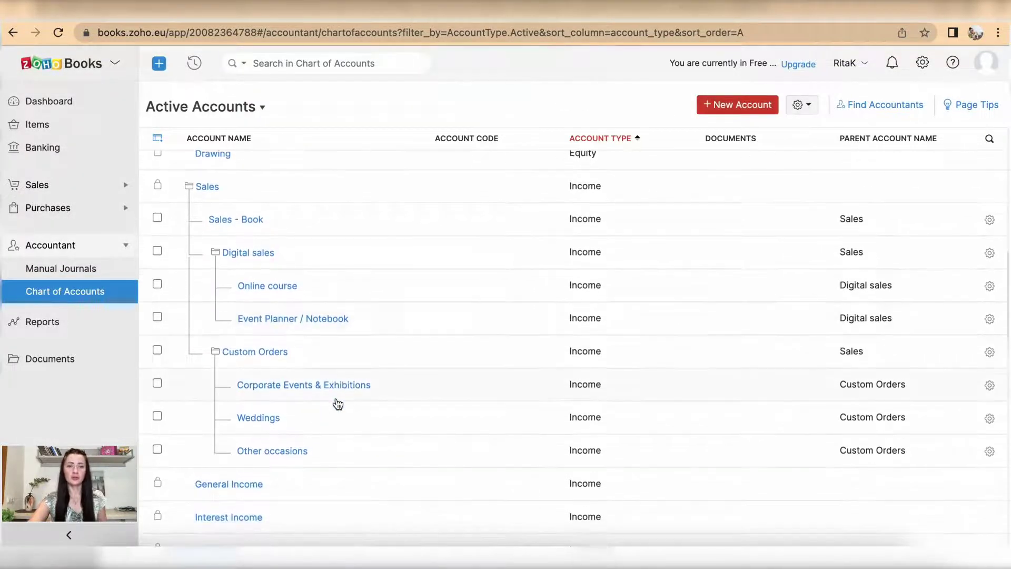
pyautogui.click(191, 190)
pyautogui.scroll(-3, 230, 379)
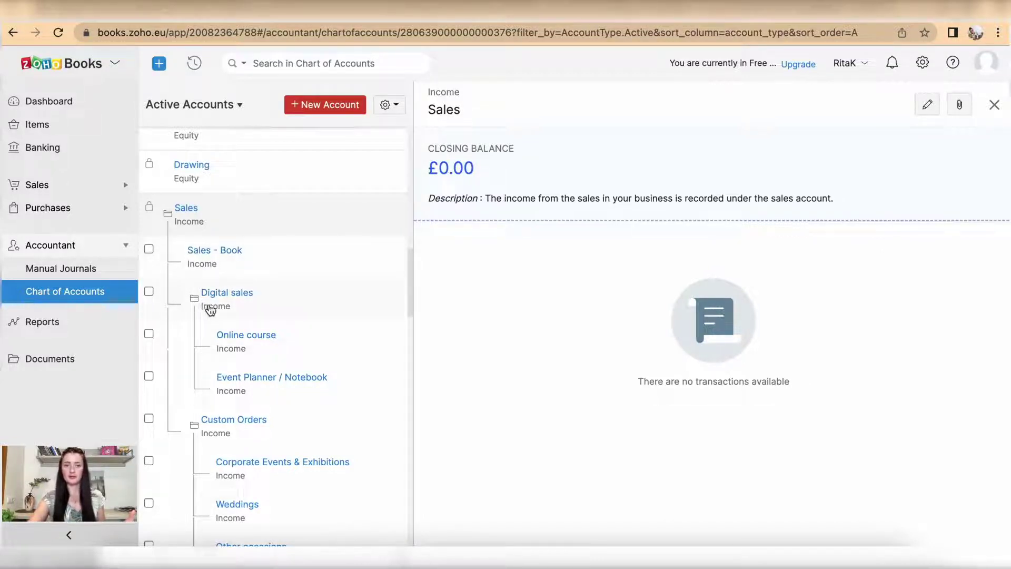
pyautogui.scroll(-2, 213, 310)
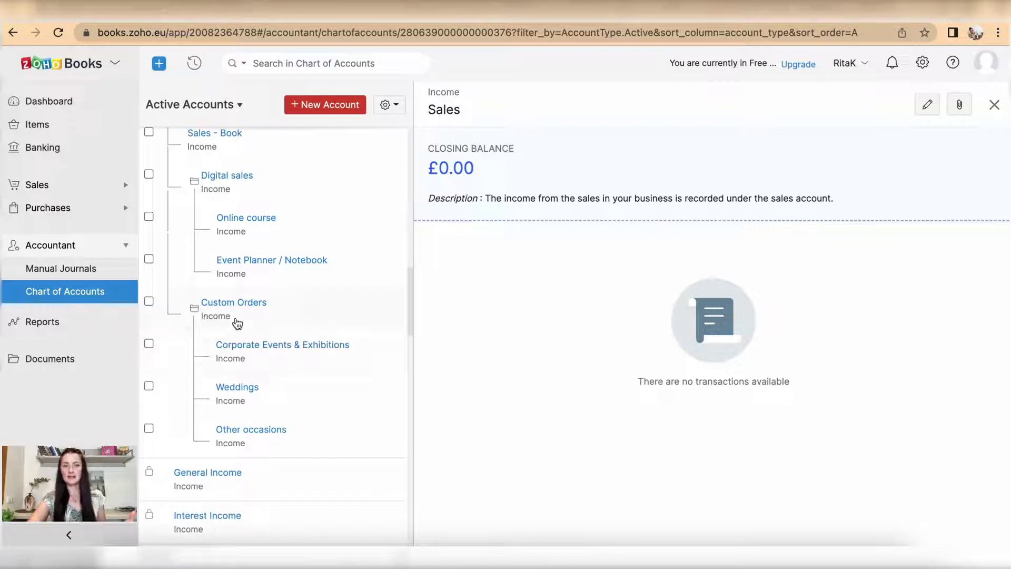
pyautogui.scroll(1, 236, 322)
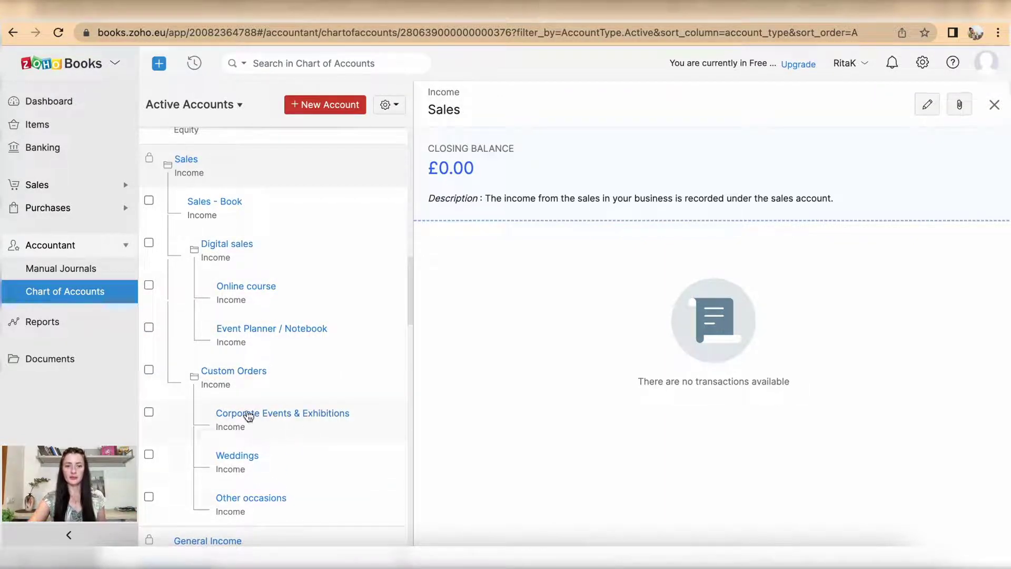
pyautogui.scroll(1, 295, 449)
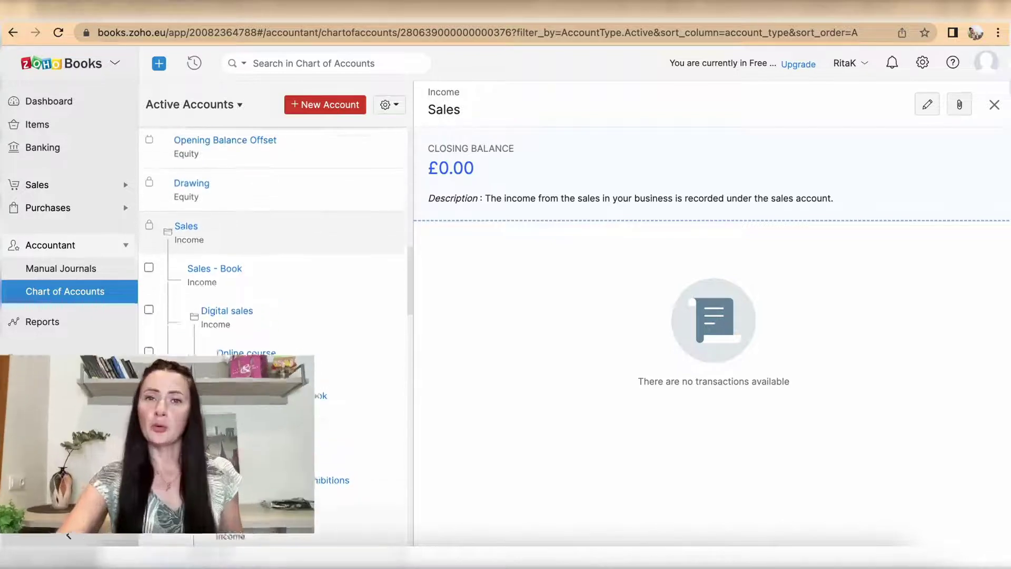